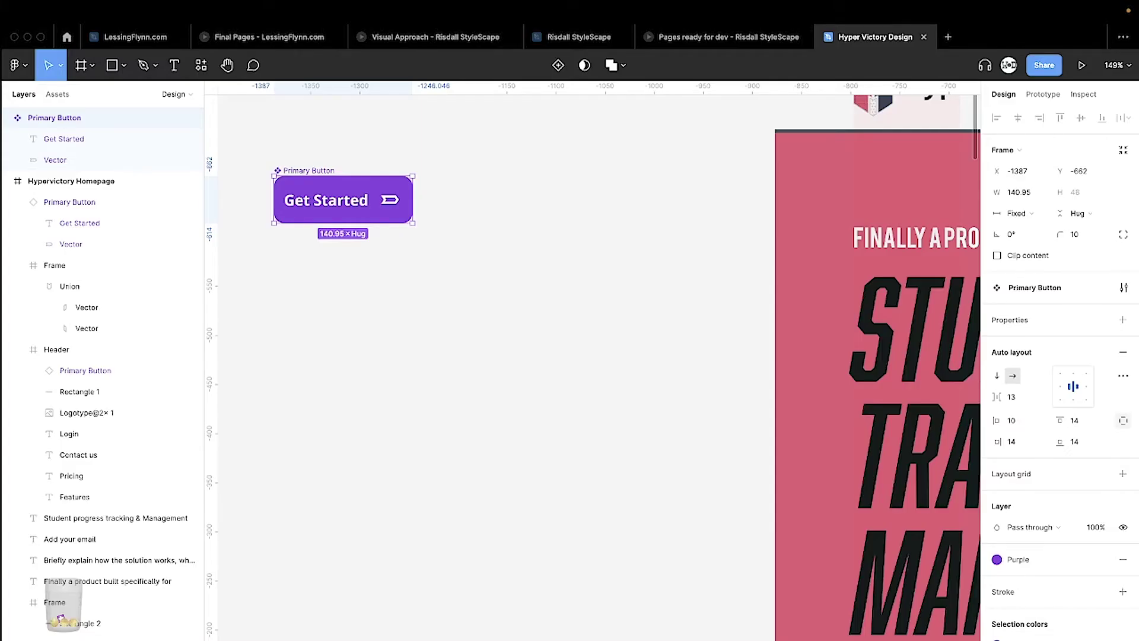
Pan the canvas down and right to the homepage's email field and overflowing button
{"action": "scroll", "coordinate": [528, 374], "scroll_direction": "down", "scroll_amount": 10}
{"action": "scroll", "coordinate": [528, 374], "scroll_direction": "right", "scroll_amount": 8}
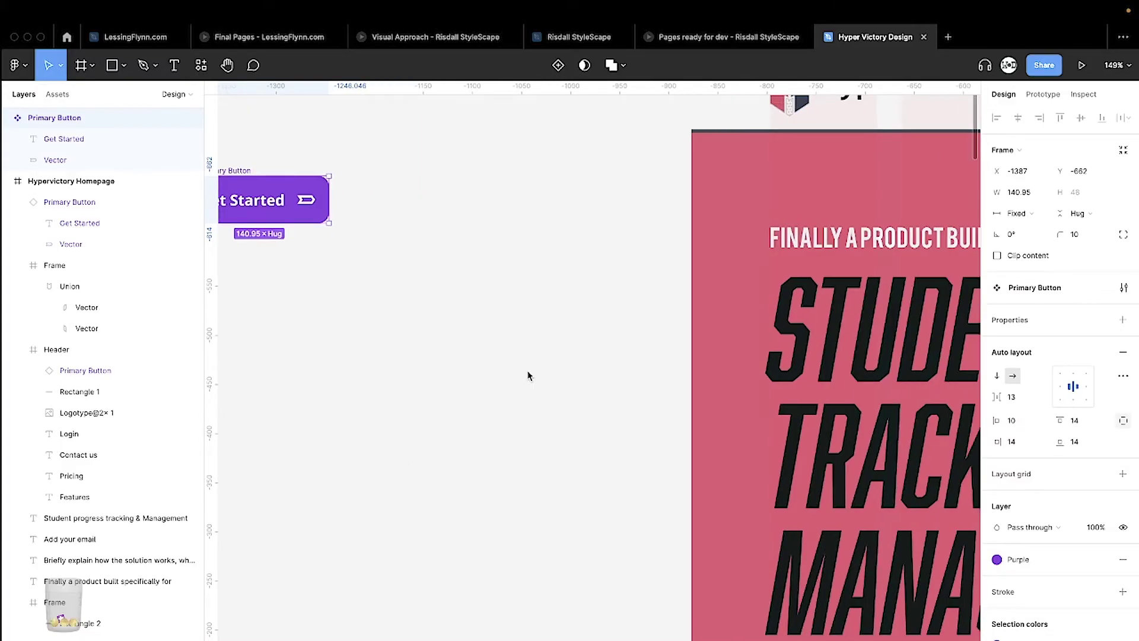
{"action": "scroll", "coordinate": [469, 381], "scroll_direction": "right", "scroll_amount": 2}
{"action": "scroll", "coordinate": [469, 381], "scroll_direction": "down", "scroll_amount": 1}
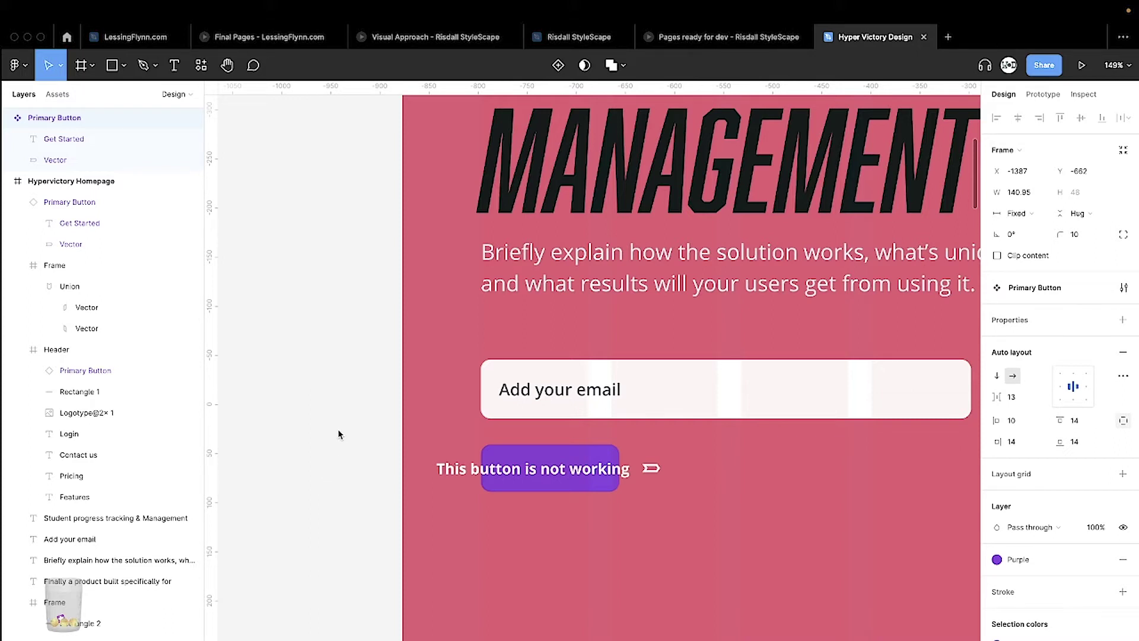
Go from the overflowing button instance's text to the Primary Button main component
{"action": "left_click", "coordinate": [598, 464]}
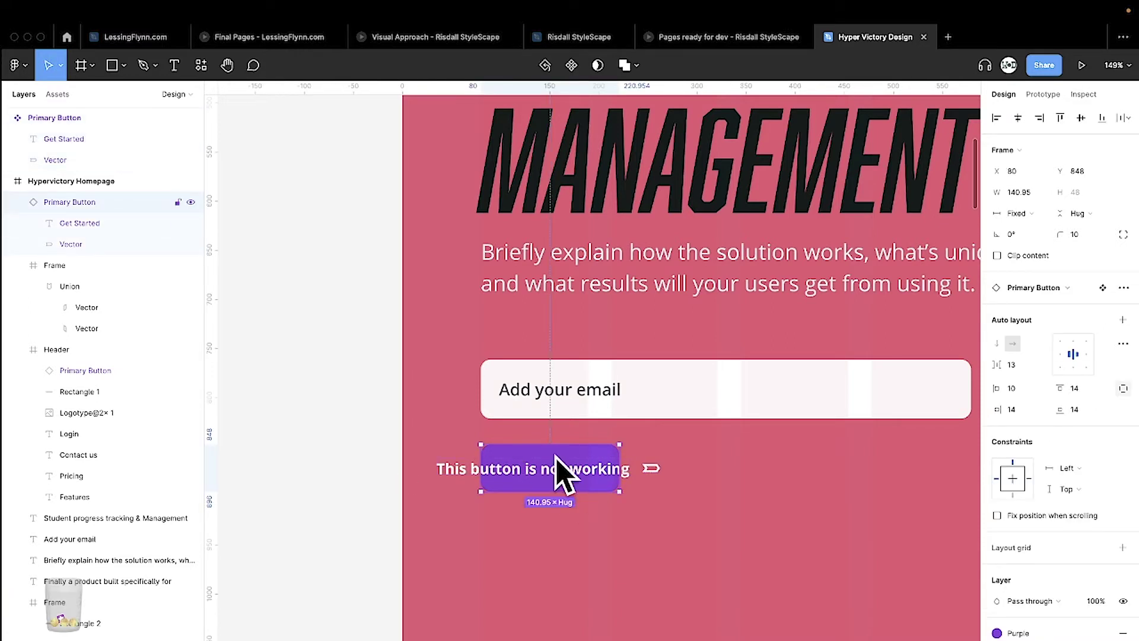
{"action": "double_click", "coordinate": [652, 469]}
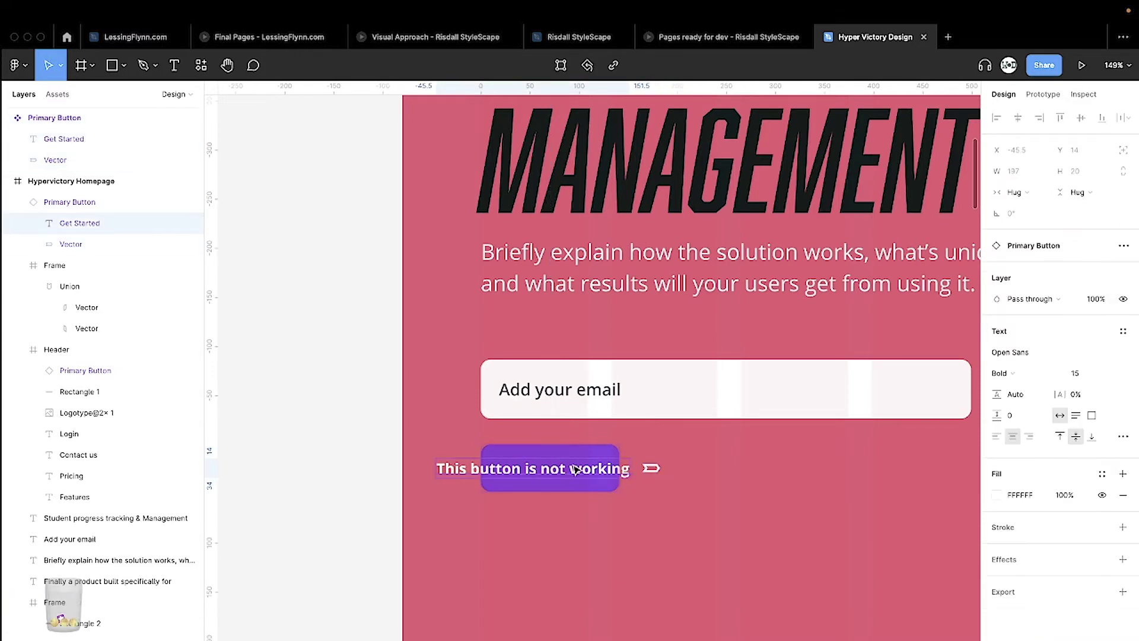
{"action": "scroll", "coordinate": [445, 425], "scroll_direction": "left", "scroll_amount": 10}
{"action": "left_click", "coordinate": [543, 358]}
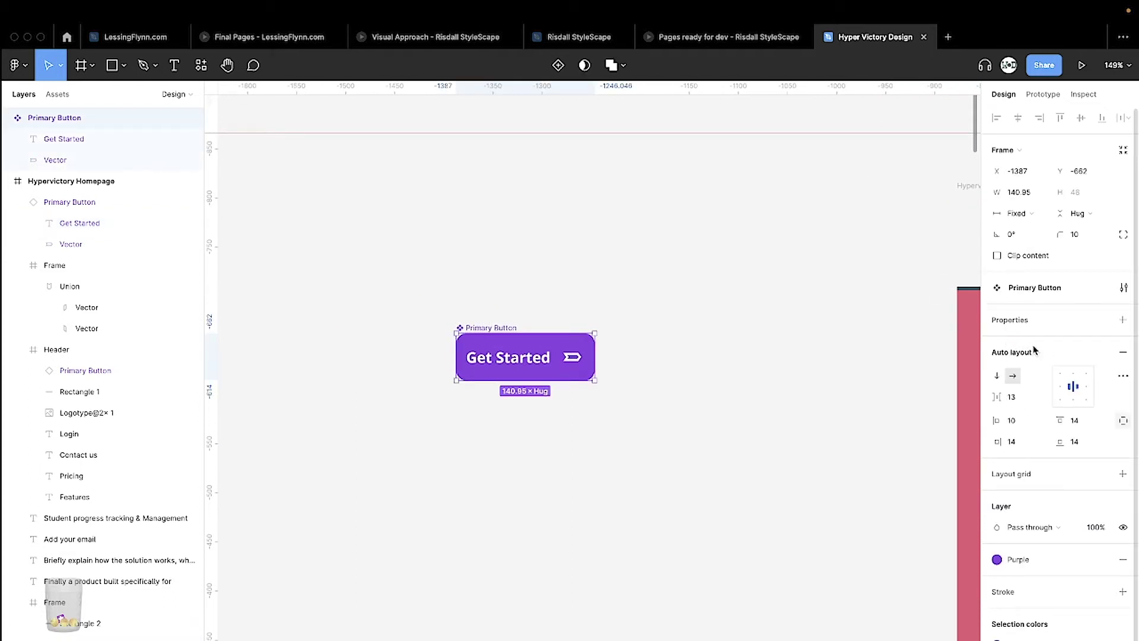
Raise the main component's left auto-layout padding from 10 to 12
{"action": "scroll", "coordinate": [1009, 399], "scroll_direction": "down", "scroll_amount": 1}
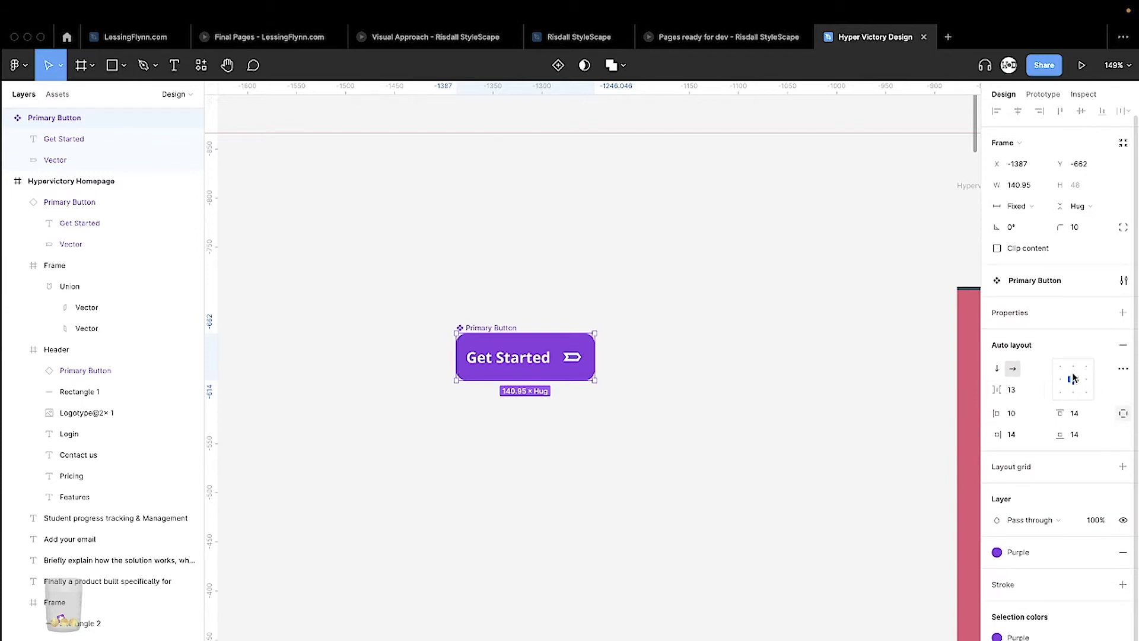
{"action": "mouse_move", "coordinate": [552, 357]}
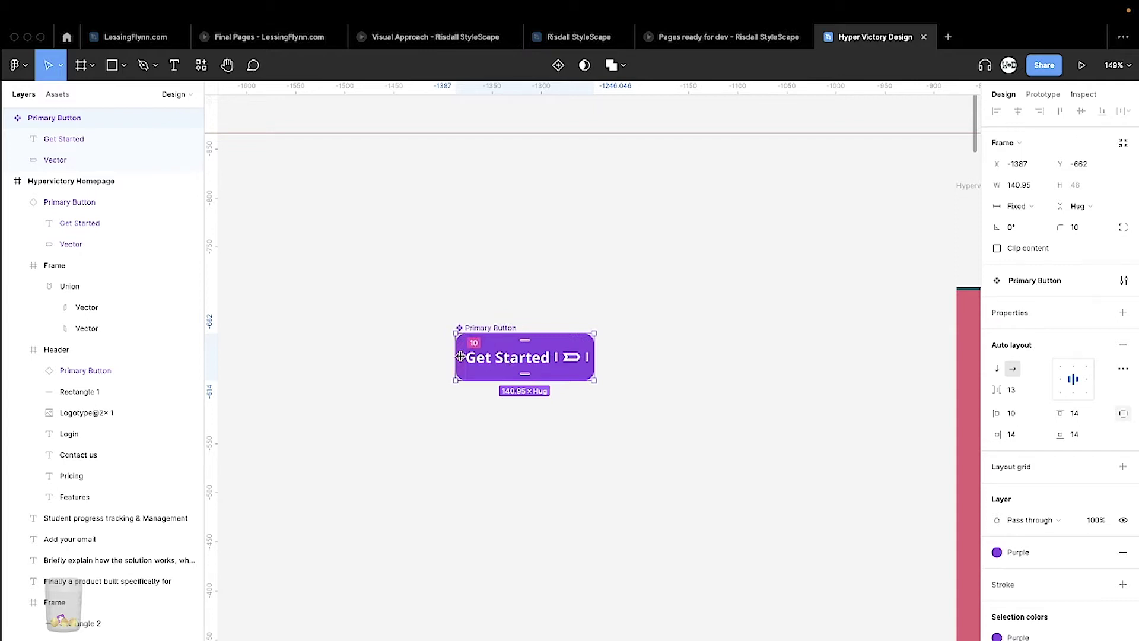
{"action": "left_click_drag", "start_coordinate": [462, 357], "coordinate": [463, 357]}
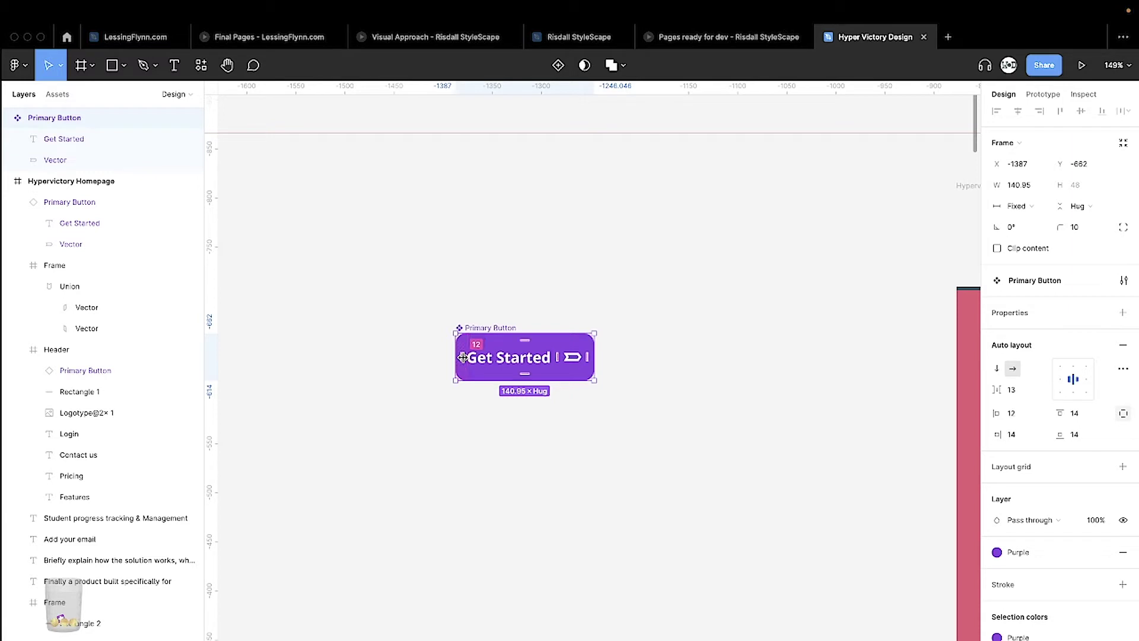
{"action": "left_click_drag", "start_coordinate": [581, 356], "coordinate": [584, 356]}
Deselect the Primary Button component and pan back to the homepage
{"action": "left_click", "coordinate": [683, 366]}
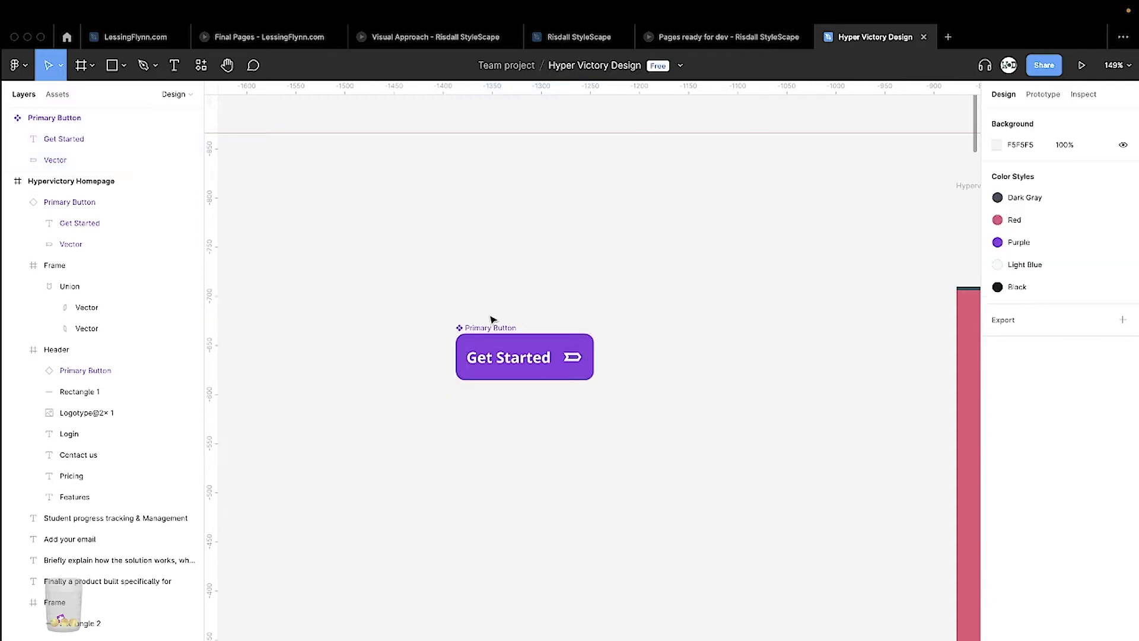
{"action": "scroll", "coordinate": [631, 320], "scroll_direction": "down", "scroll_amount": 5}
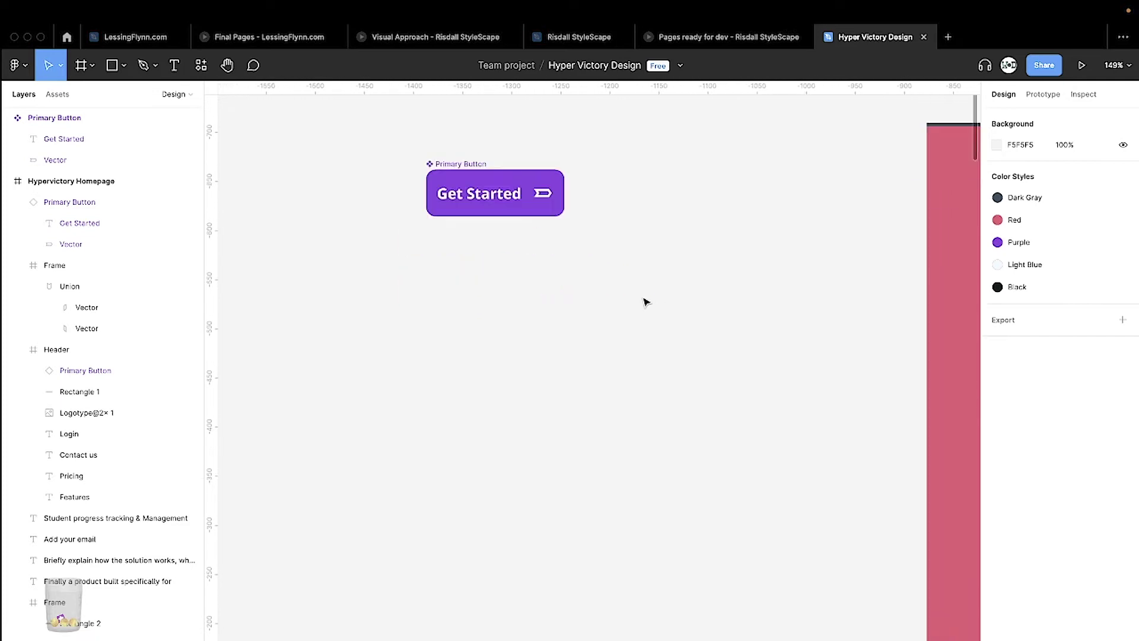
{"action": "scroll", "coordinate": [647, 303], "scroll_direction": "down", "scroll_amount": 15}
{"action": "scroll", "coordinate": [647, 303], "scroll_direction": "right", "scroll_amount": 15}
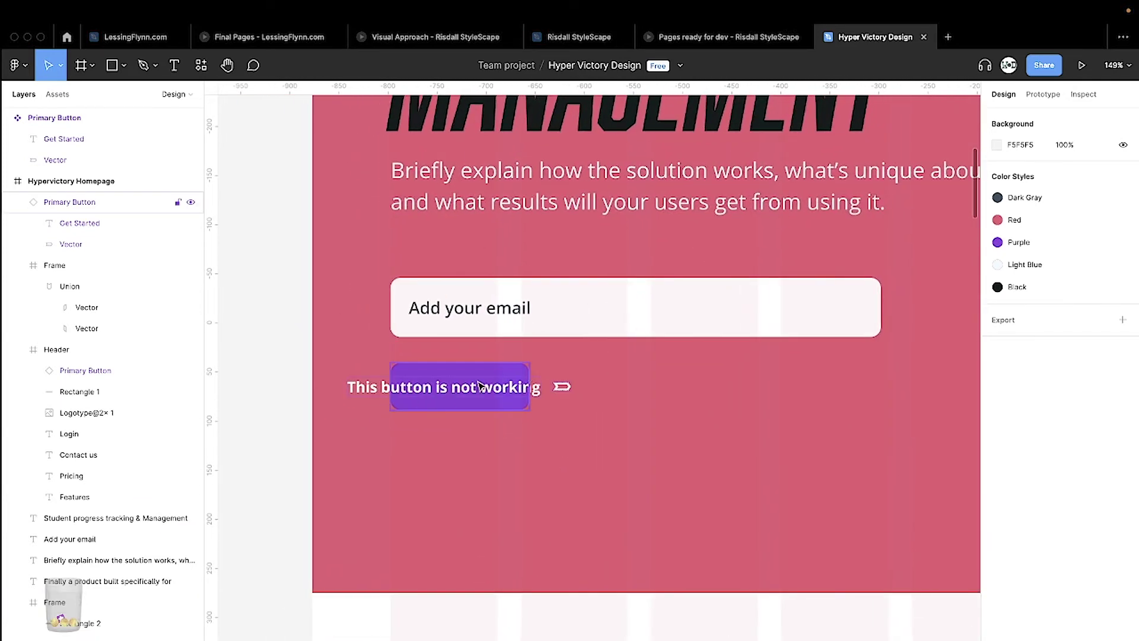
{"action": "scroll", "coordinate": [482, 392], "scroll_direction": "left", "scroll_amount": 1}
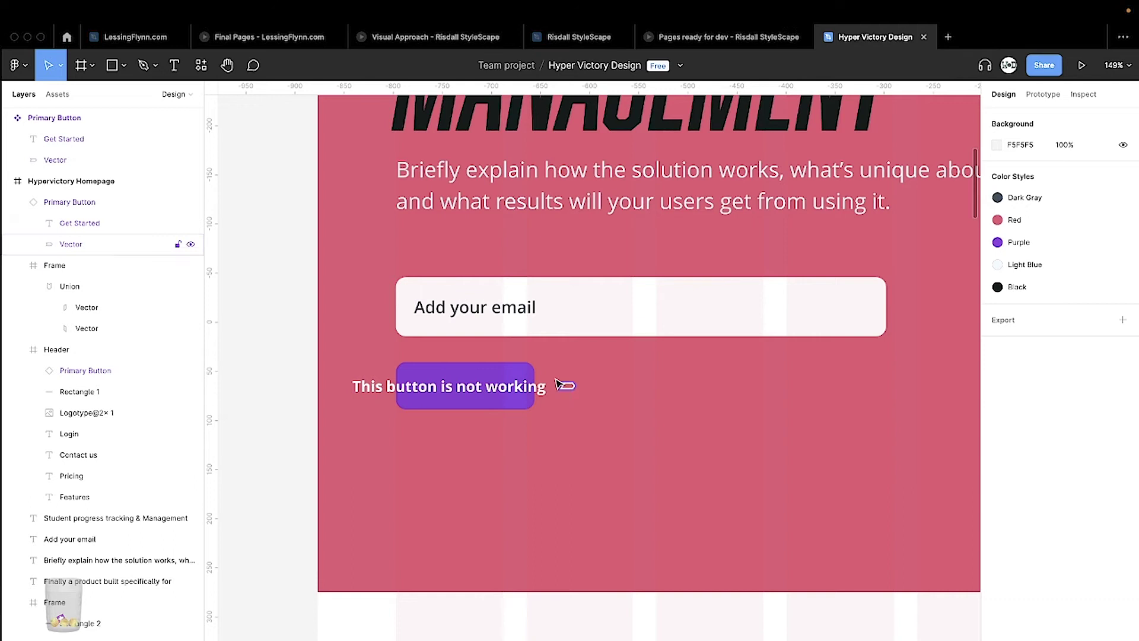
Select the homepage button instance to inspect its fixed 140.95 × Hug frame
{"action": "left_click", "coordinate": [430, 373]}
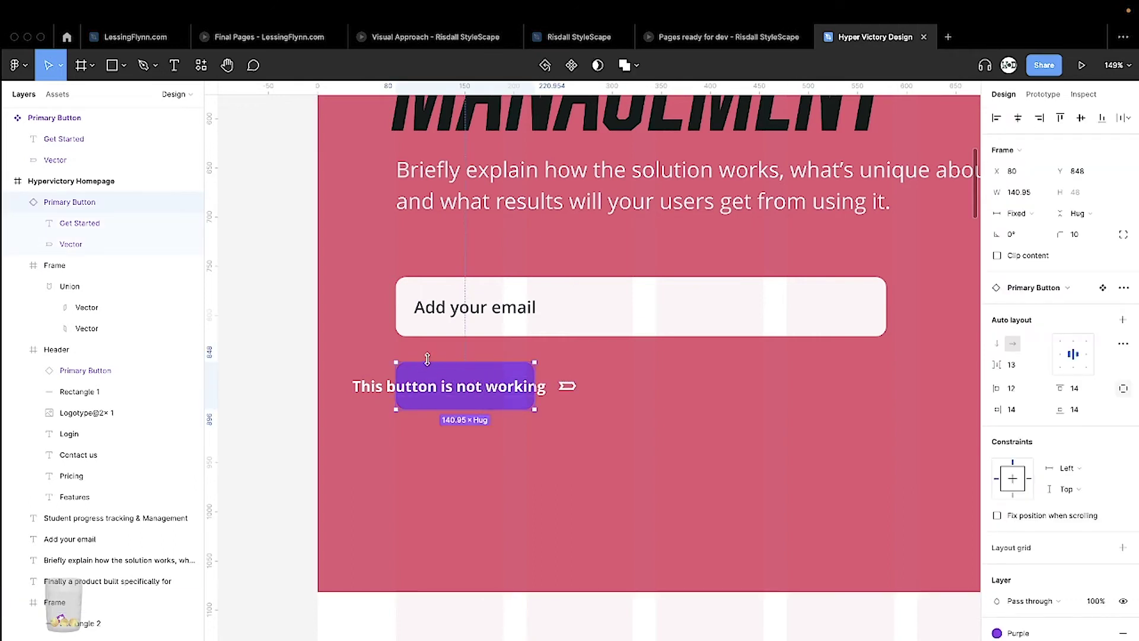
{"action": "scroll", "coordinate": [466, 386], "scroll_direction": "left", "scroll_amount": 2}
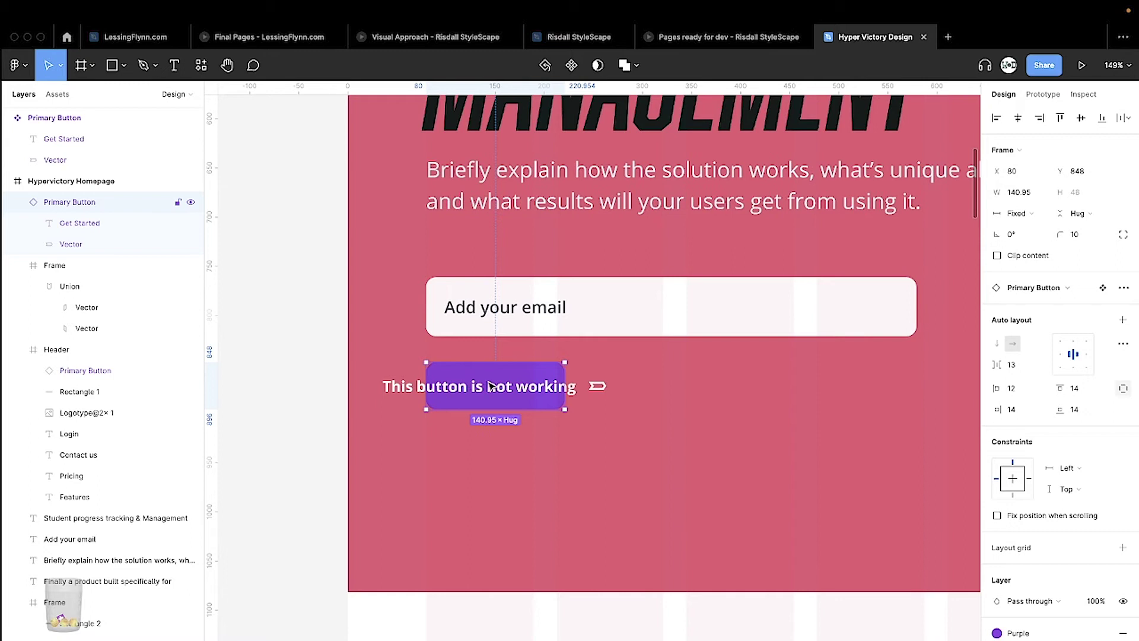
{"action": "scroll", "coordinate": [497, 392], "scroll_direction": "left", "scroll_amount": 2}
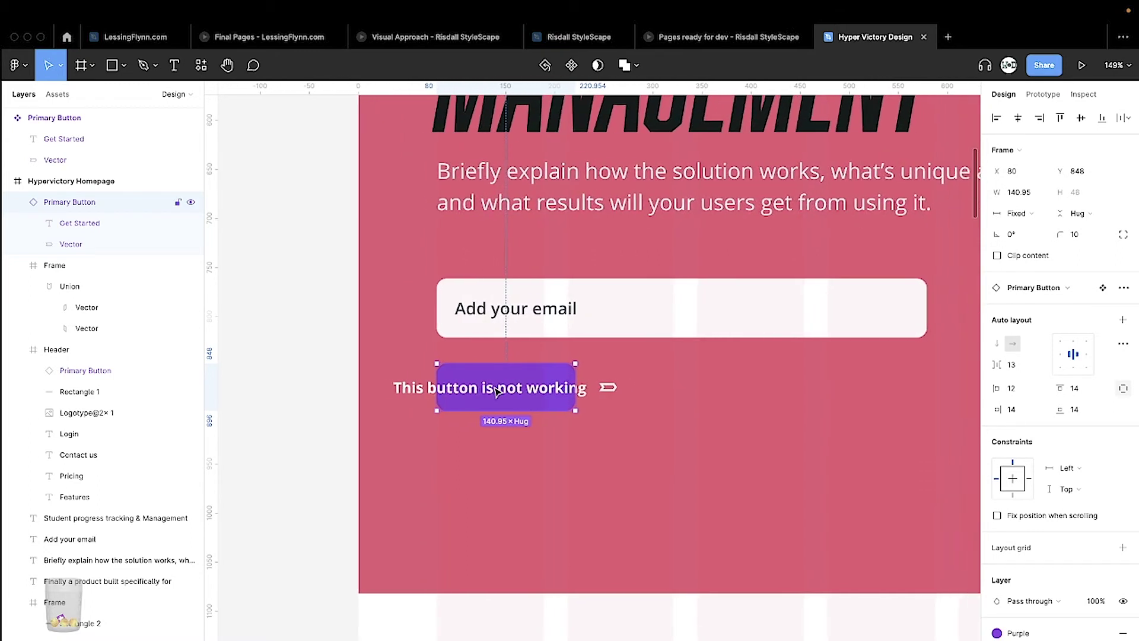
{"action": "scroll", "coordinate": [503, 393], "scroll_direction": "left", "scroll_amount": 3}
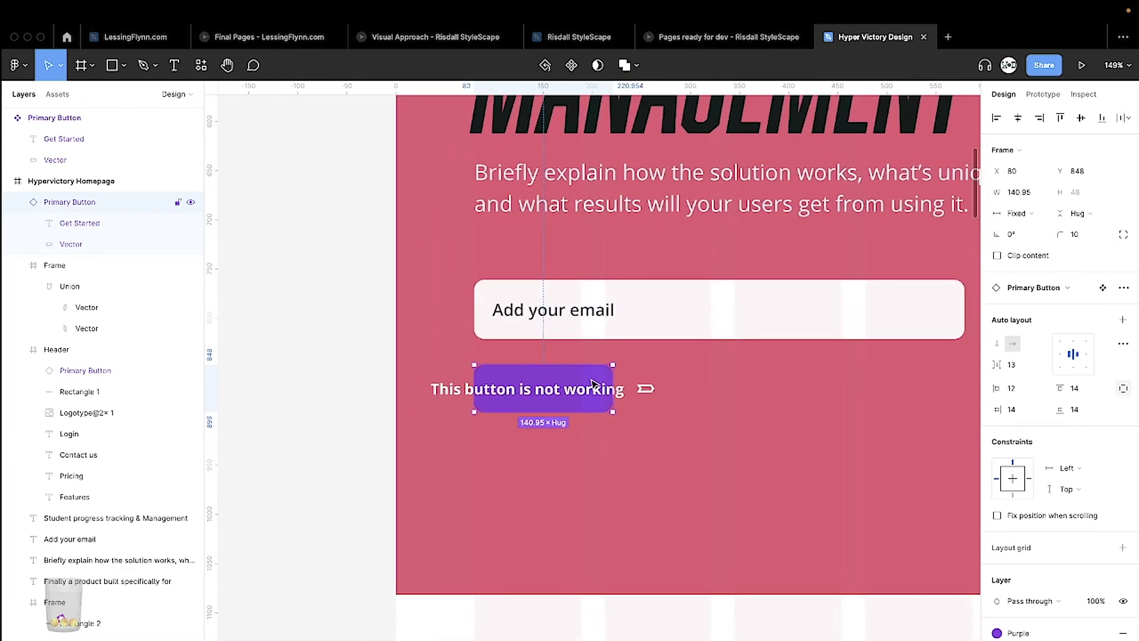
Move from the instance's 'Get Started' text to the main Primary Button frame and select it
{"action": "double_click", "coordinate": [565, 396]}
{"action": "scroll", "coordinate": [448, 397], "scroll_direction": "up", "scroll_amount": 10}
{"action": "scroll", "coordinate": [448, 396], "scroll_direction": "left", "scroll_amount": 5}
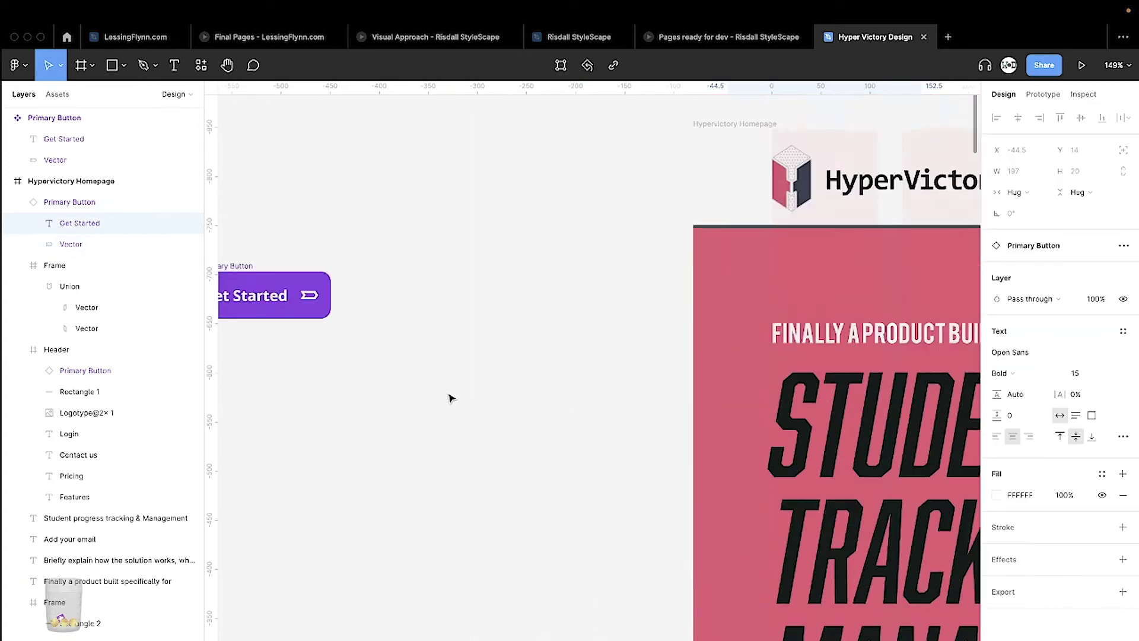
{"action": "scroll", "coordinate": [451, 397], "scroll_direction": "left", "scroll_amount": 5}
{"action": "scroll", "coordinate": [451, 398], "scroll_direction": "up", "scroll_amount": 3}
{"action": "left_click", "coordinate": [485, 415]}
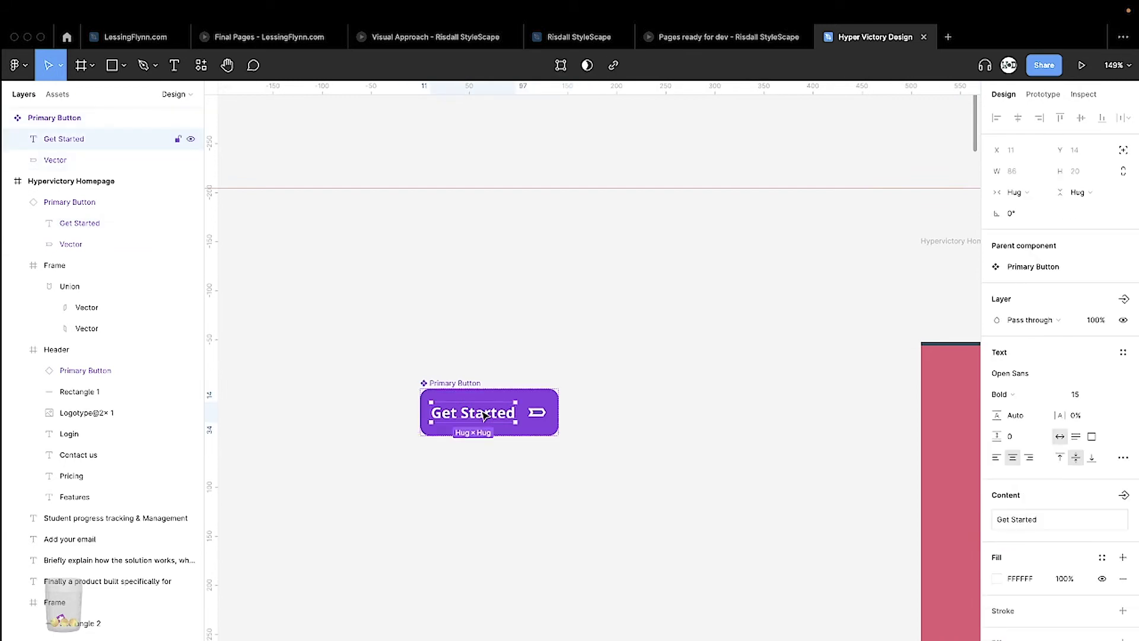
{"action": "scroll", "coordinate": [479, 386], "scroll_direction": "down", "scroll_amount": 1}
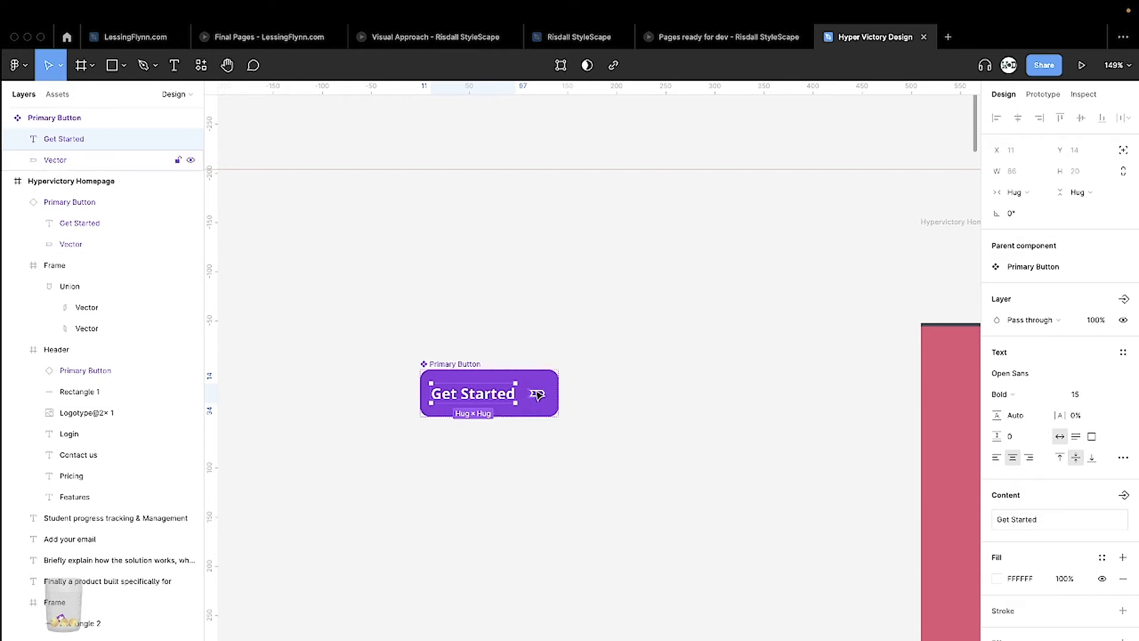
{"action": "left_click", "coordinate": [535, 372]}
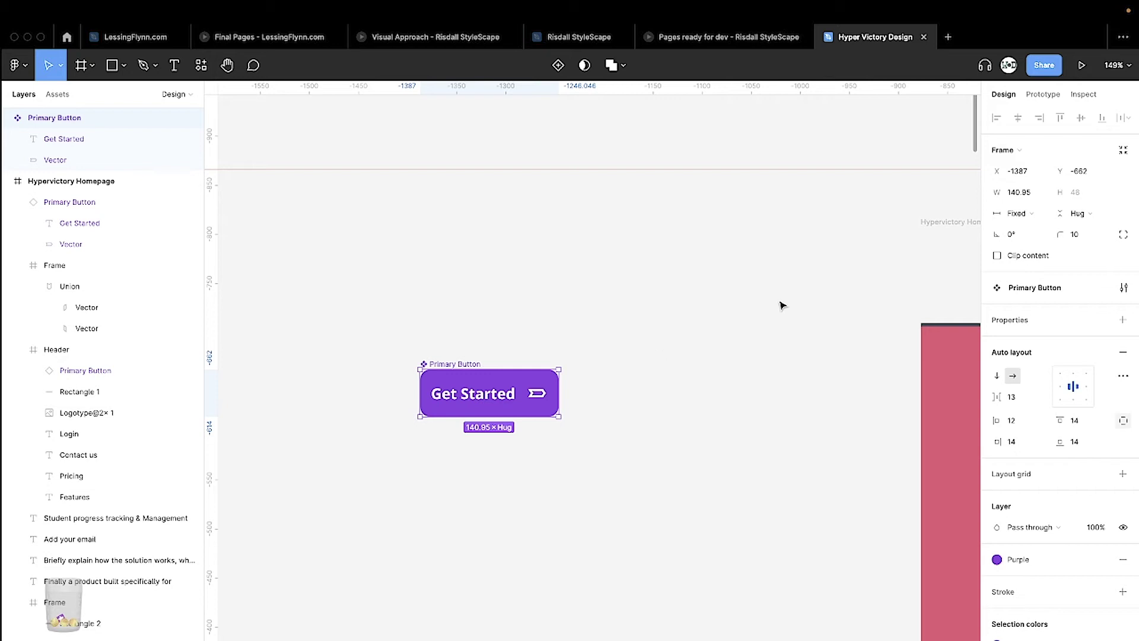
Switch the Primary Button width from Fixed to Hug contents and set left and right padding to 20
{"action": "scroll", "coordinate": [886, 279], "scroll_direction": "right", "scroll_amount": 2}
{"action": "scroll", "coordinate": [886, 279], "scroll_direction": "right", "scroll_amount": 4}
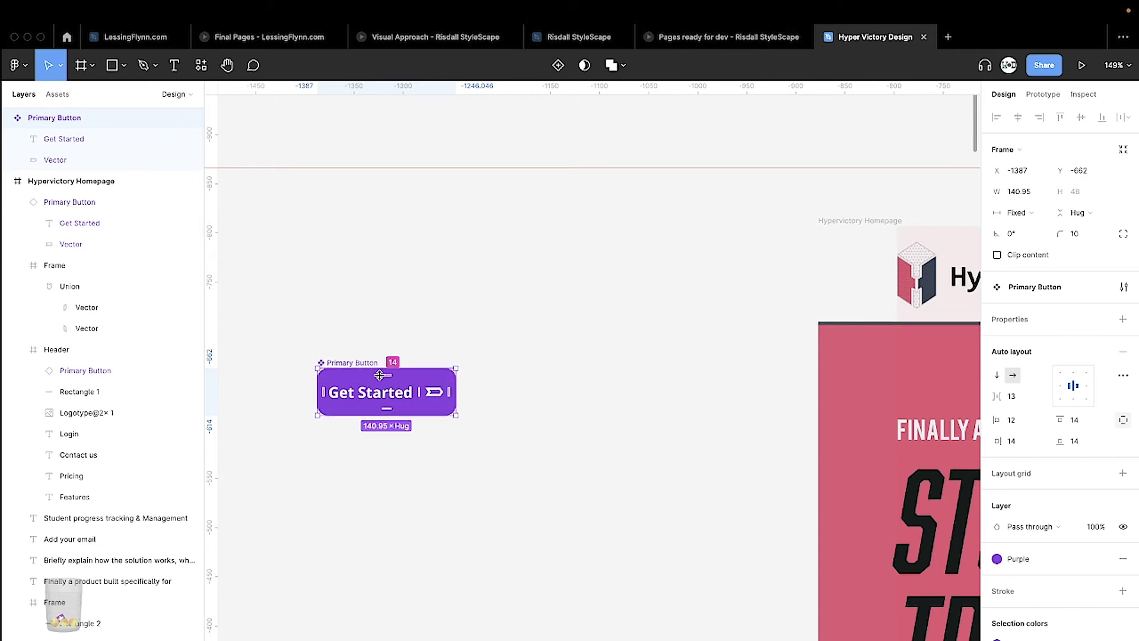
{"action": "left_click", "coordinate": [1037, 215]}
{"action": "left_click", "coordinate": [1041, 228]}
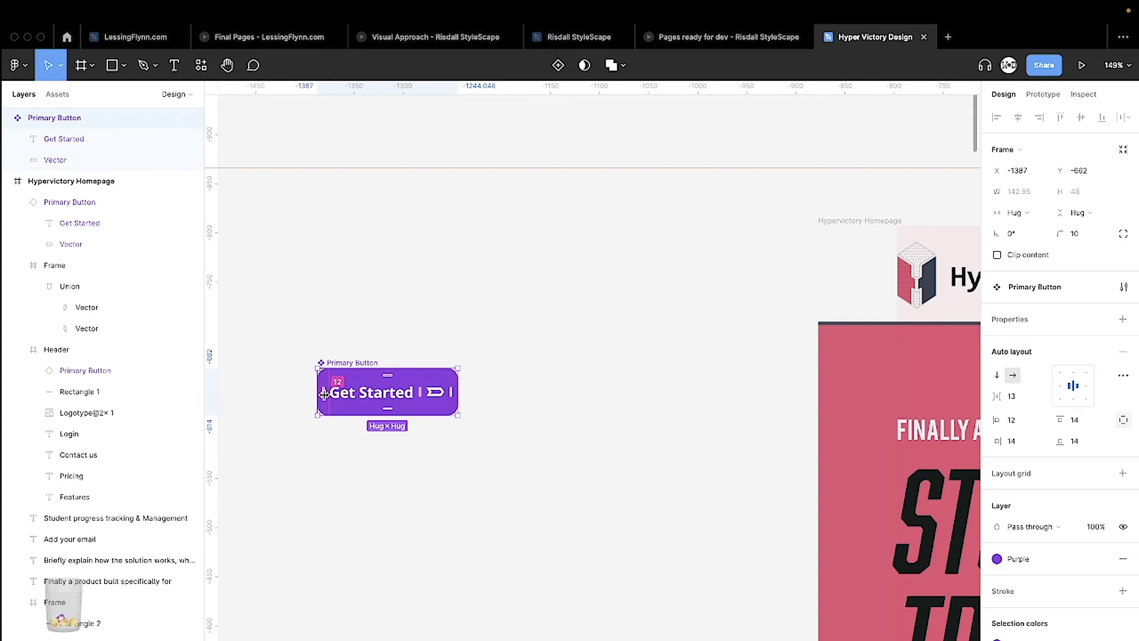
{"action": "left_click_drag", "start_coordinate": [336, 389], "coordinate": [332, 394]}
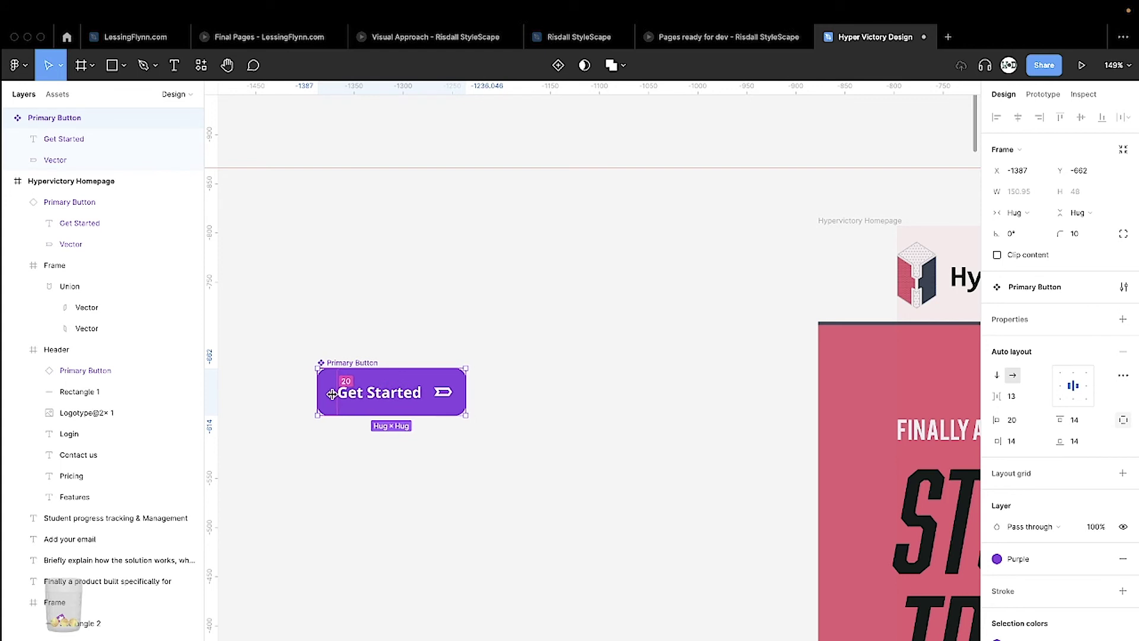
{"action": "left_click_drag", "start_coordinate": [455, 392], "coordinate": [460, 392]}
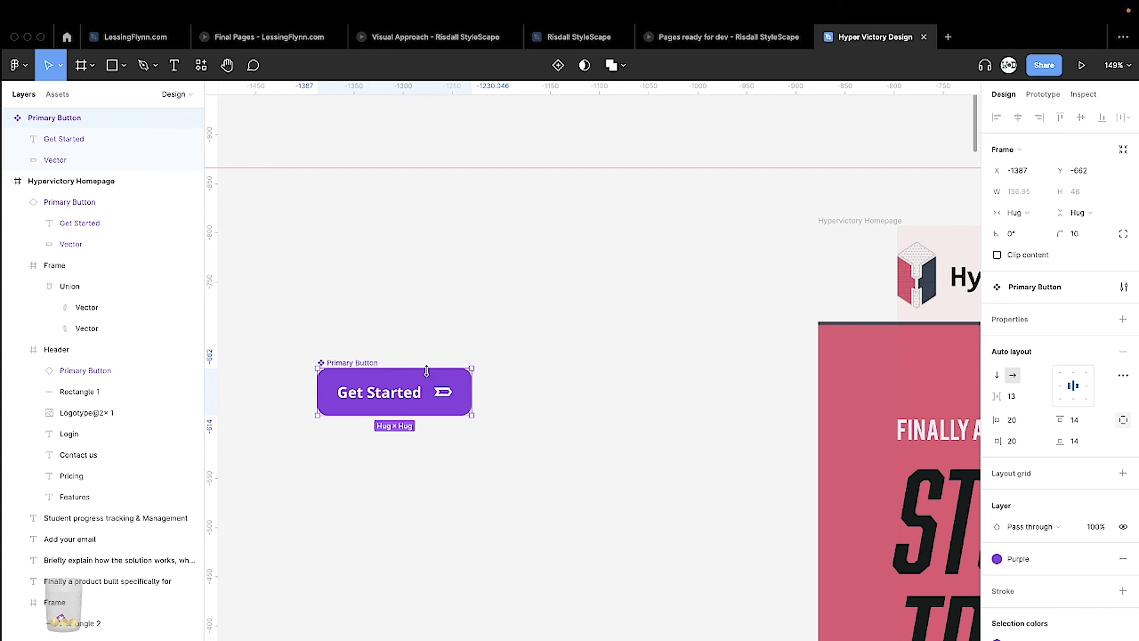
{"action": "scroll", "coordinate": [551, 475], "scroll_direction": "down", "scroll_amount": 10}
{"action": "scroll", "coordinate": [555, 478], "scroll_direction": "right", "scroll_amount": 8}
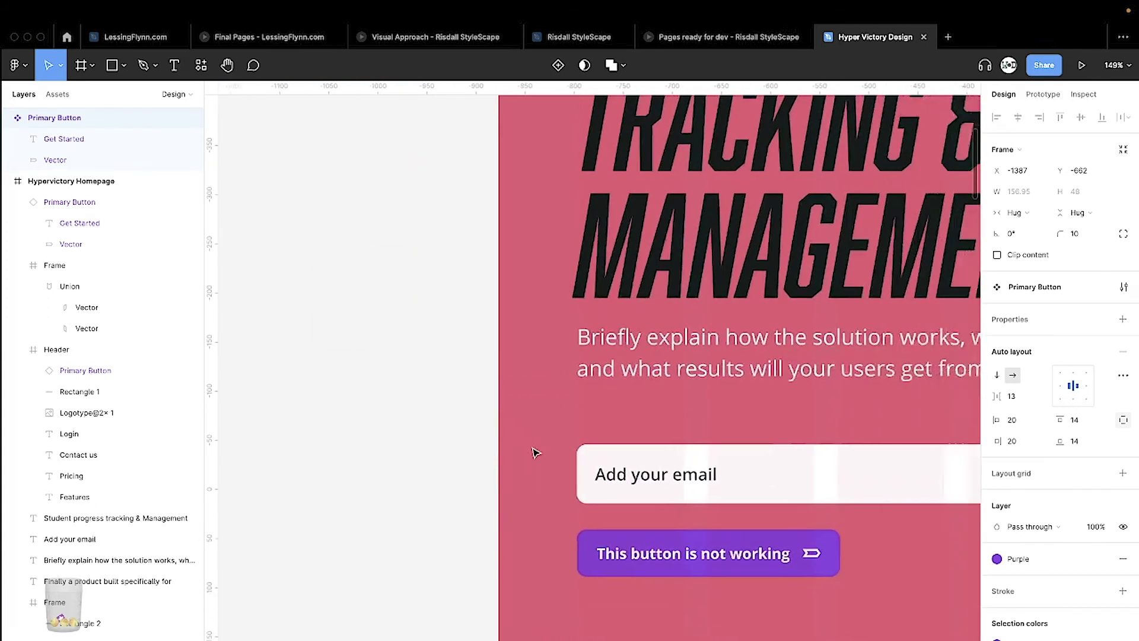
{"action": "scroll", "coordinate": [529, 453], "scroll_direction": "down", "scroll_amount": 4}
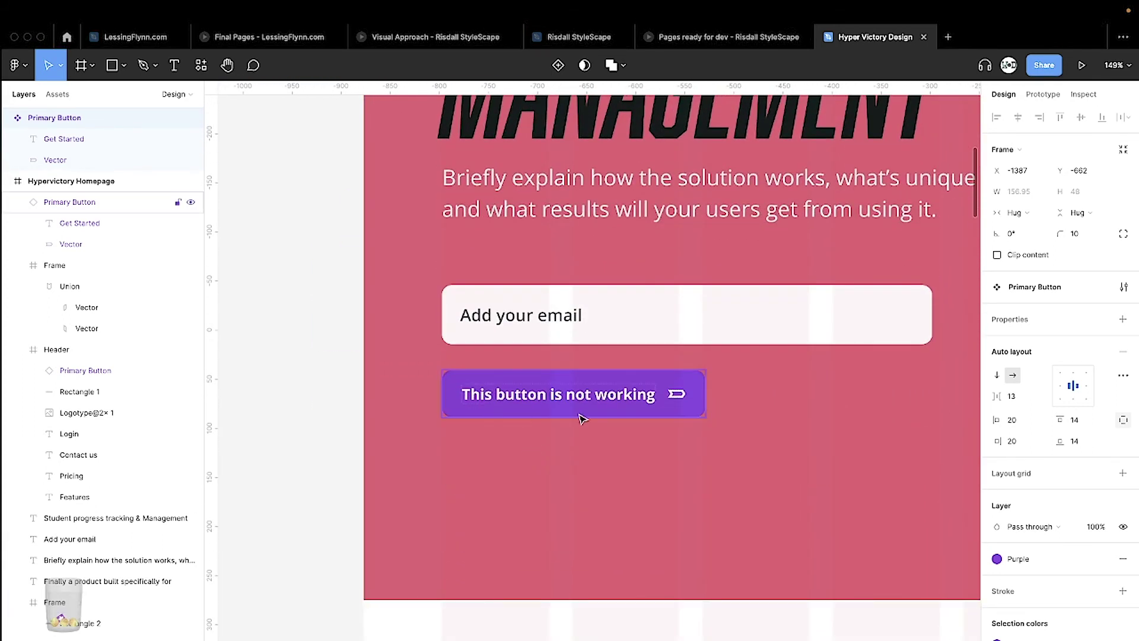
{"action": "scroll", "coordinate": [451, 422], "scroll_direction": "right", "scroll_amount": 2}
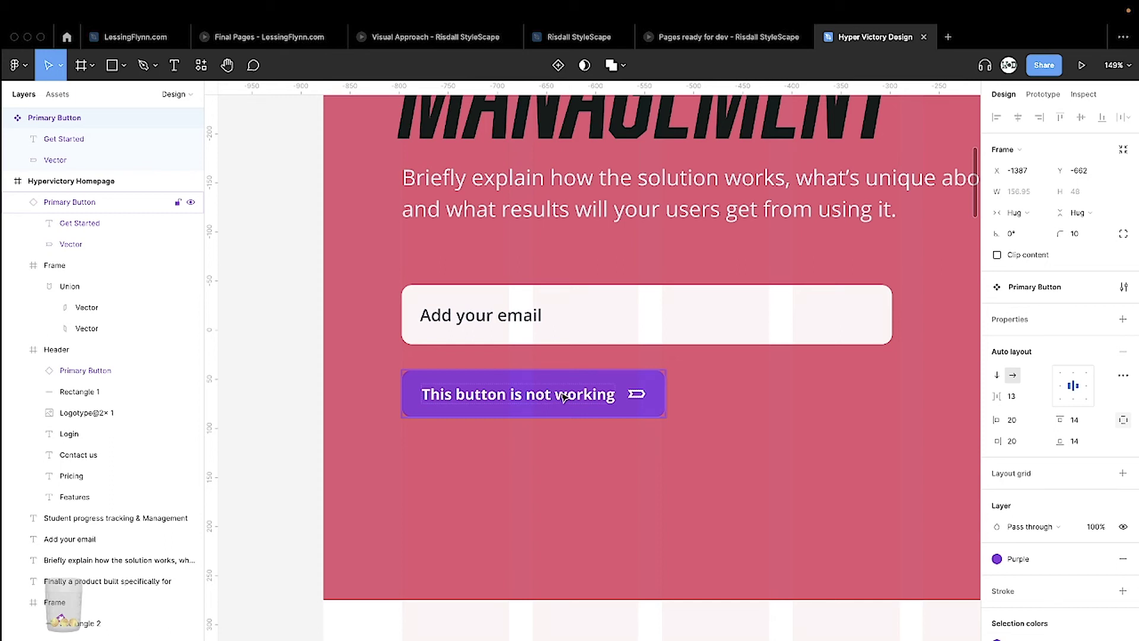
{"action": "scroll", "coordinate": [639, 398], "scroll_direction": "right", "scroll_amount": 2}
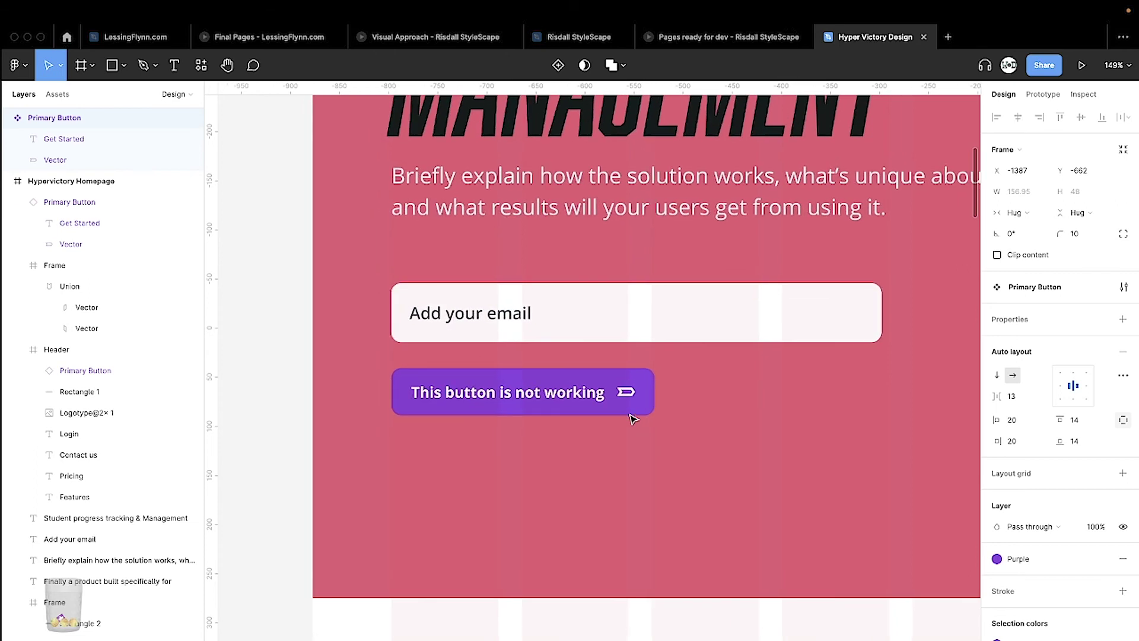
{"action": "scroll", "coordinate": [640, 398], "scroll_direction": "right", "scroll_amount": 1}
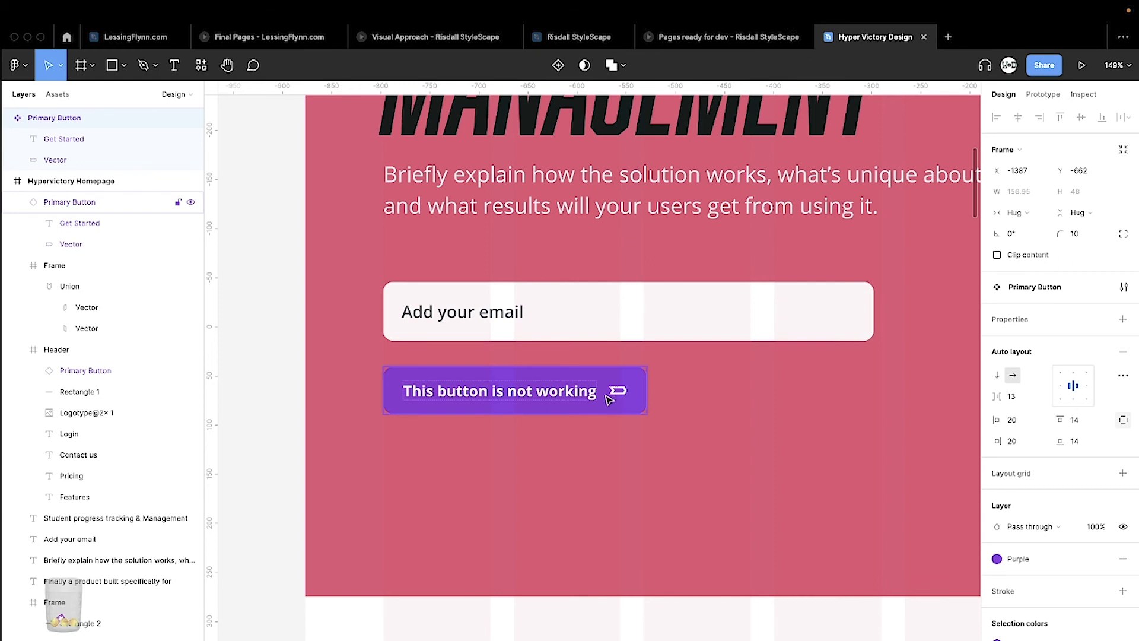
{"action": "scroll", "coordinate": [600, 394], "scroll_direction": "left", "scroll_amount": 15}
{"action": "scroll", "coordinate": [599, 397], "scroll_direction": "up", "scroll_amount": 10}
{"action": "scroll", "coordinate": [599, 396], "scroll_direction": "left", "scroll_amount": 4}
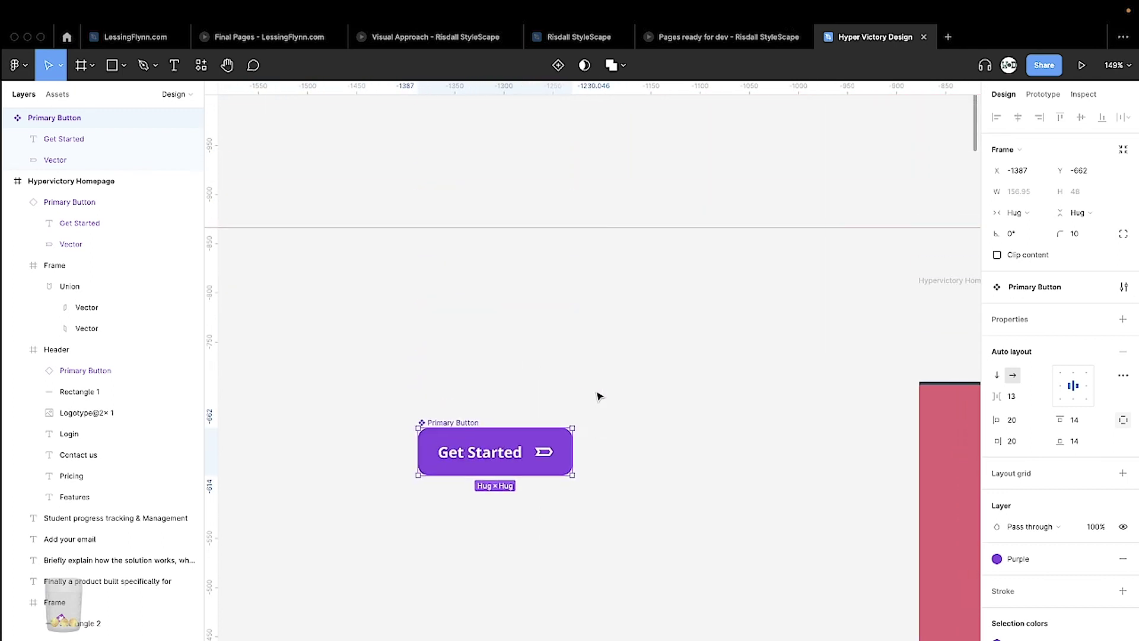
{"action": "scroll", "coordinate": [508, 388], "scroll_direction": "up", "scroll_amount": 1}
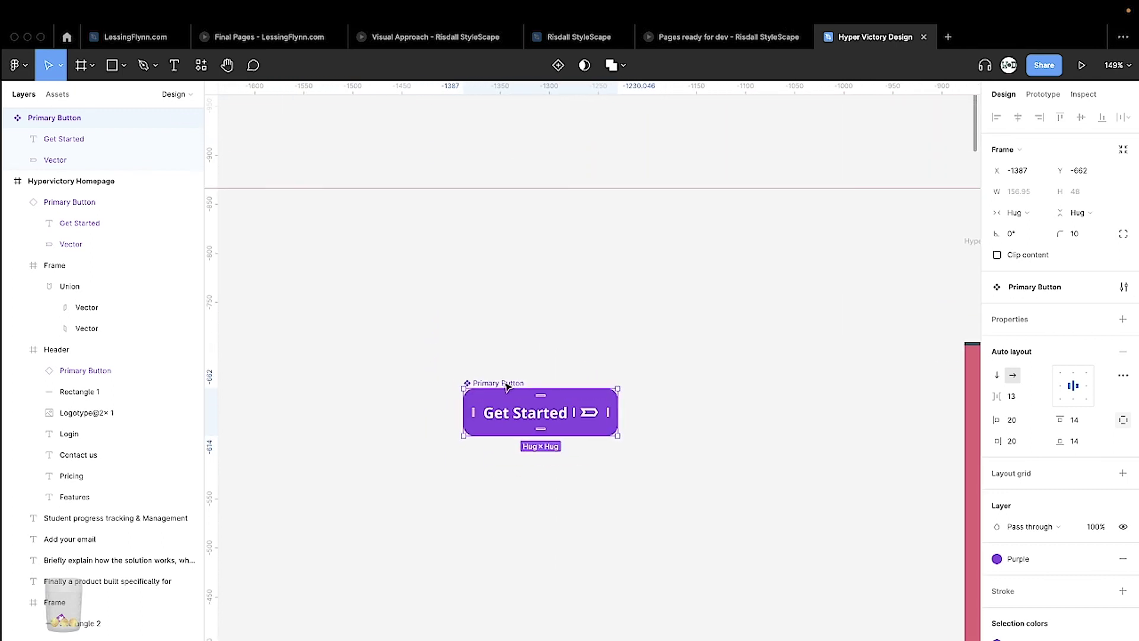
{"action": "scroll", "coordinate": [493, 389], "scroll_direction": "left", "scroll_amount": 1}
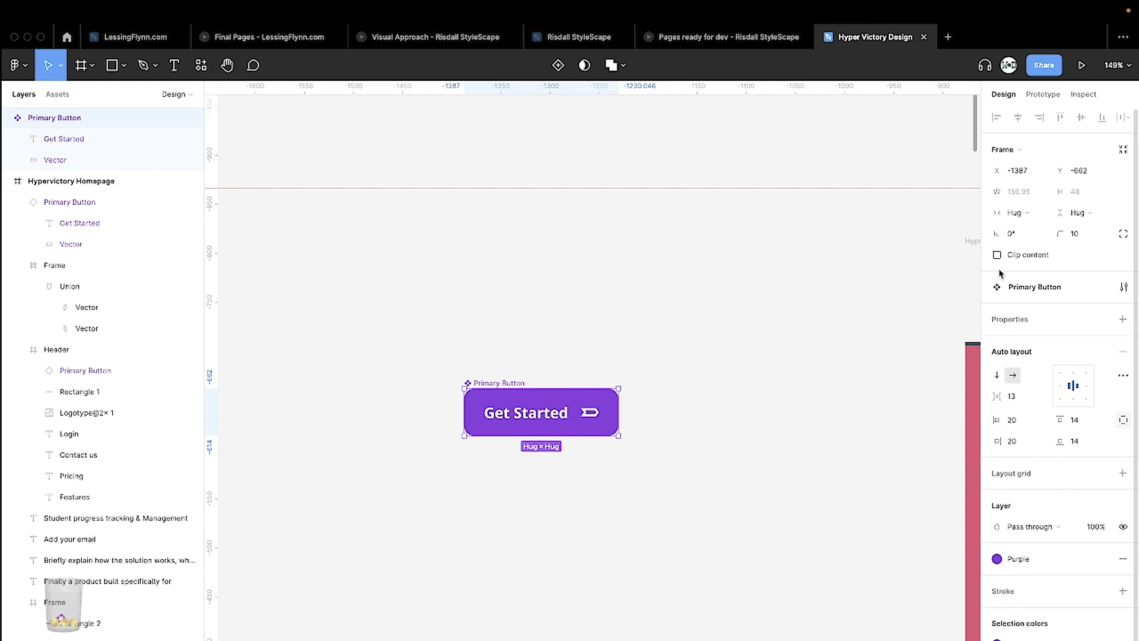
{"action": "double_click", "coordinate": [544, 413]}
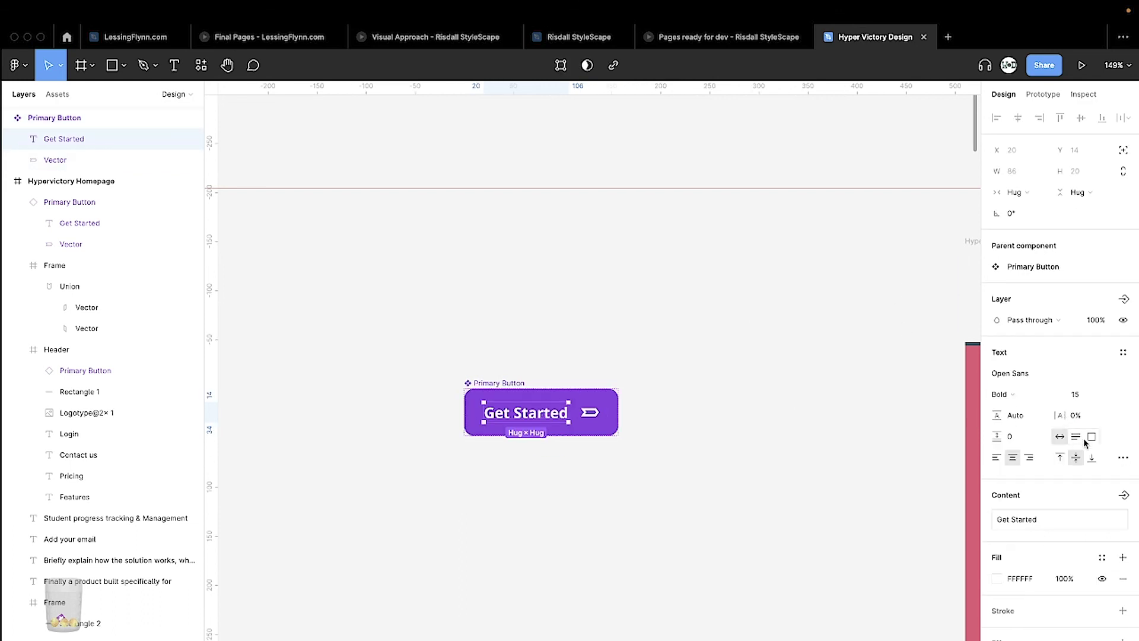